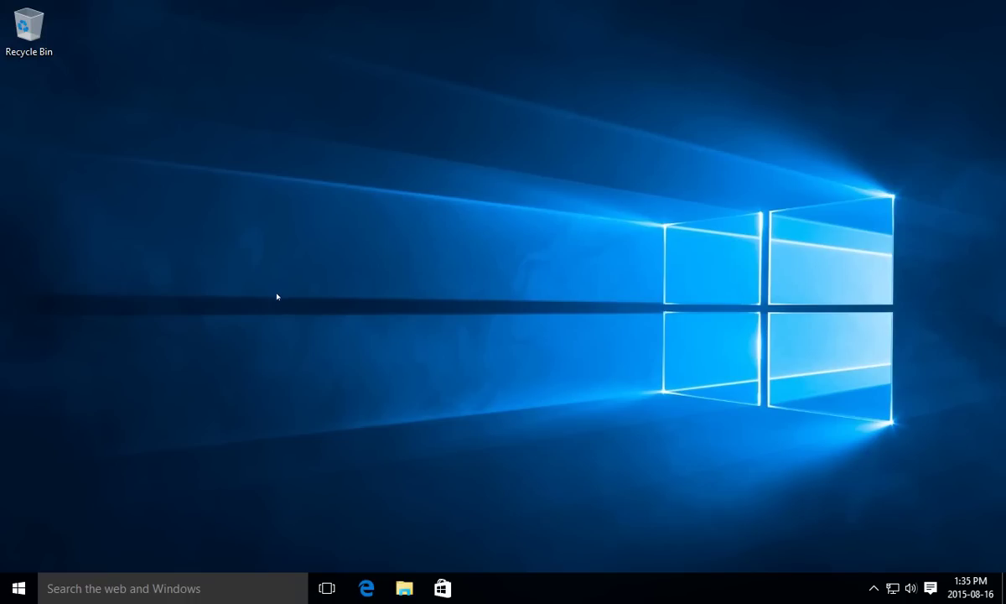
# - Launch the Command Prompt by running cmd, and move its window to the upper-left corner of the desktop
pyautogui.rightClick(21, 591)
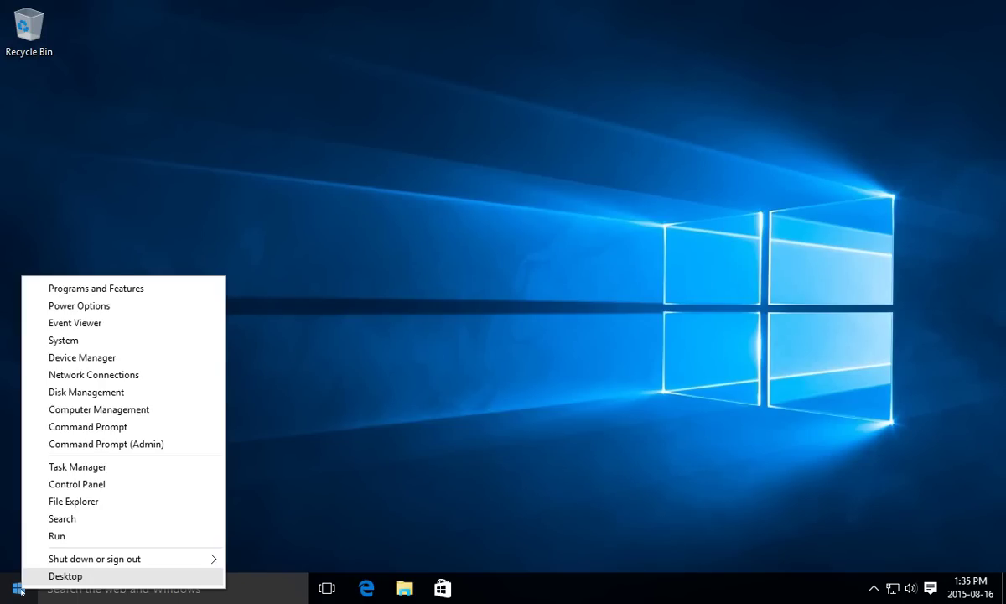
pyautogui.click(60, 536)
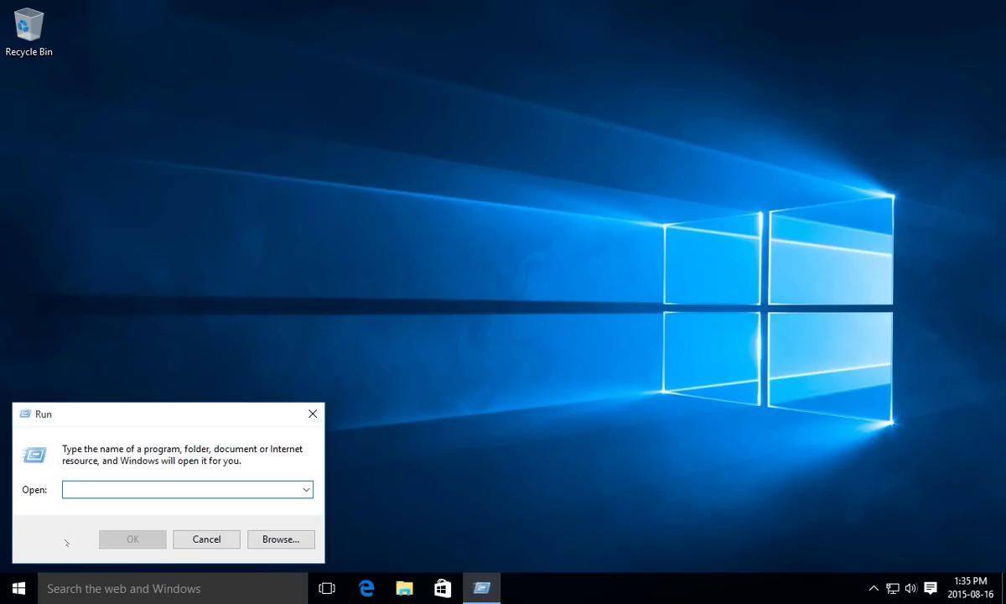
pyautogui.write('cmd')
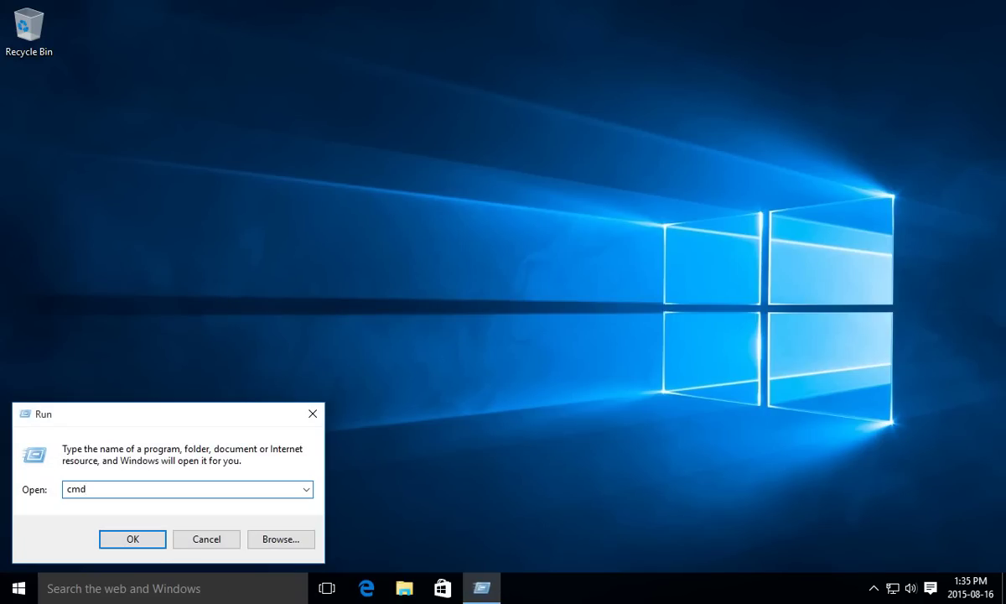
pyautogui.click(144, 544)
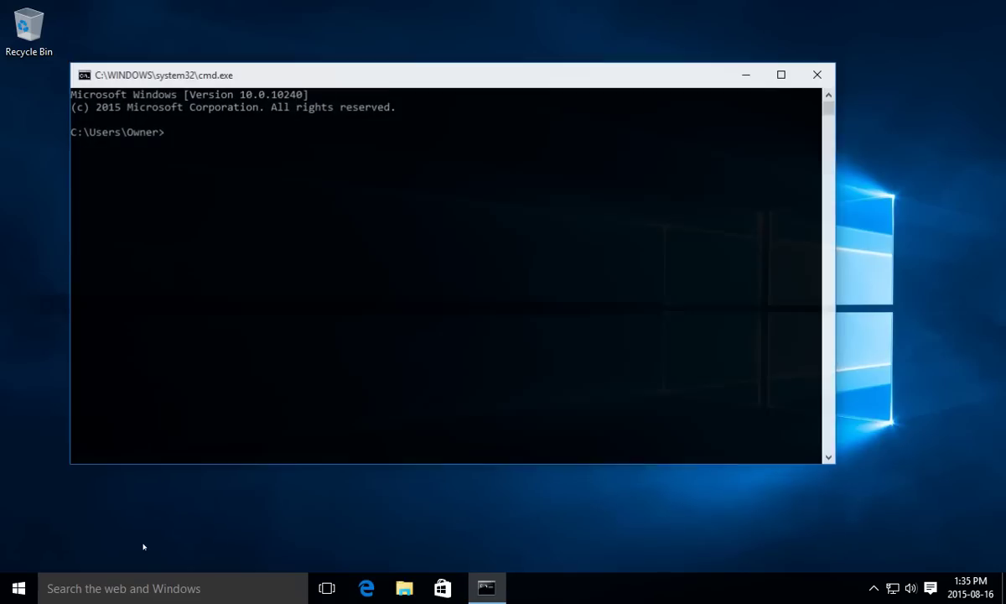
pyautogui.moveTo(391, 72); pyautogui.dragTo(334, 19)
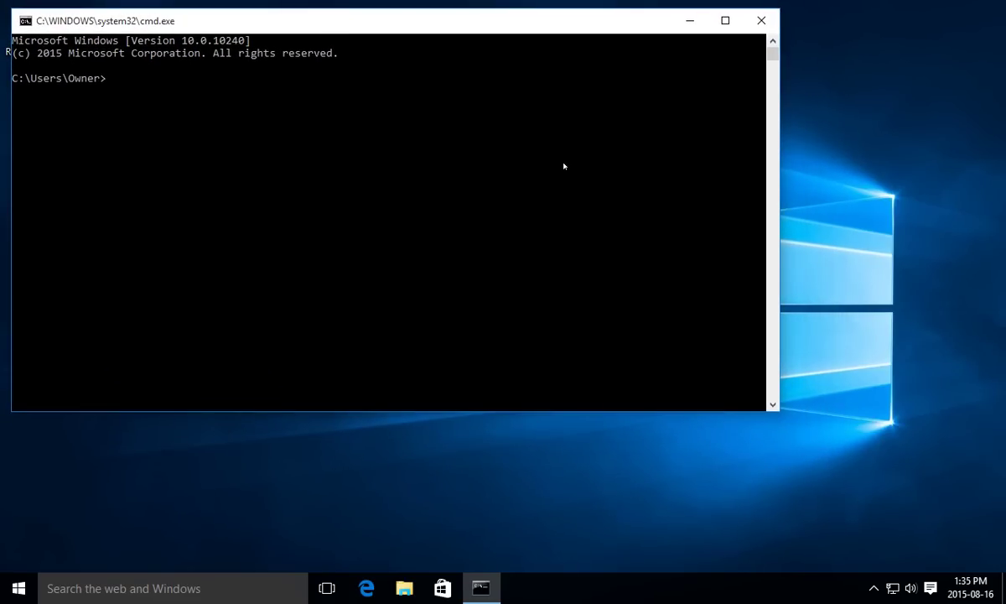
# - Run ipconfig /all and examine the Ethernet0 adapter's IPv4 address, subnet mask, default gateway and DNS servers
pyautogui.write('ipconfig /all')
pyautogui.press('Return')
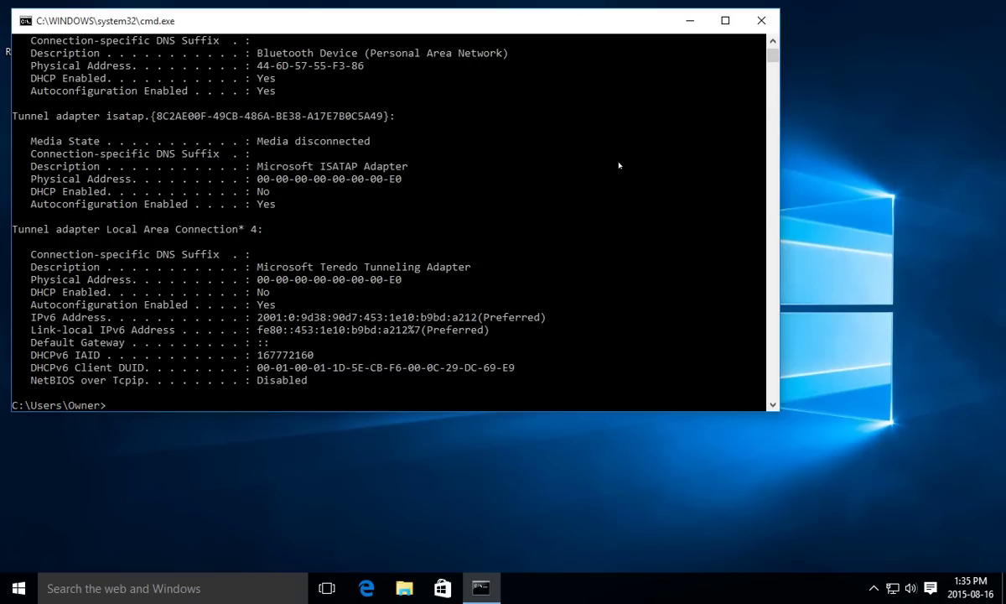
pyautogui.scroll(4, 619, 165)
pyautogui.scroll(5, 618, 165)
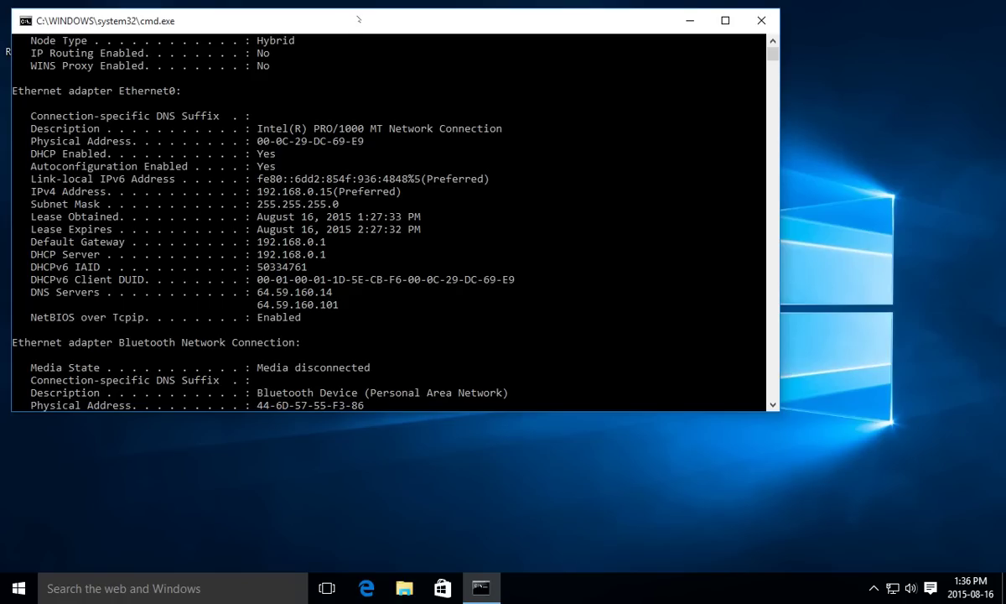
pyautogui.moveTo(357, 20); pyautogui.dragTo(494, 103)
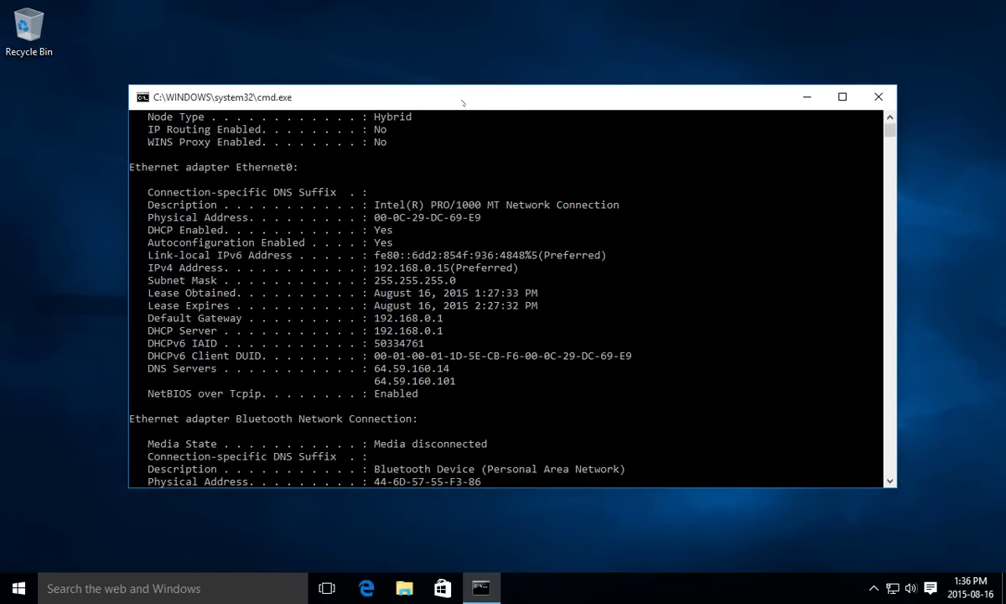
pyautogui.moveTo(334, 97); pyautogui.dragTo(233, 25)
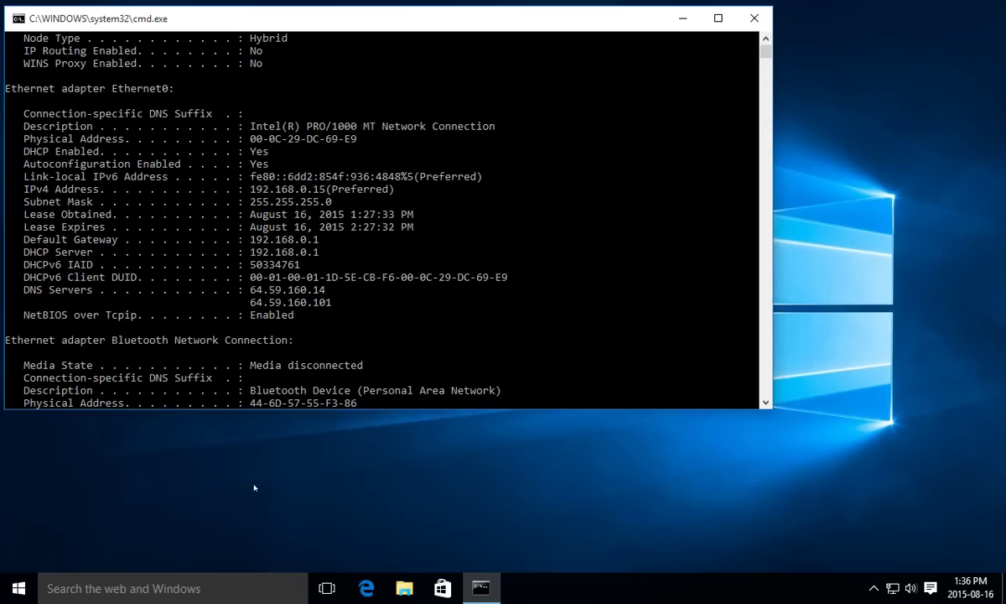
pyautogui.click(241, 458)
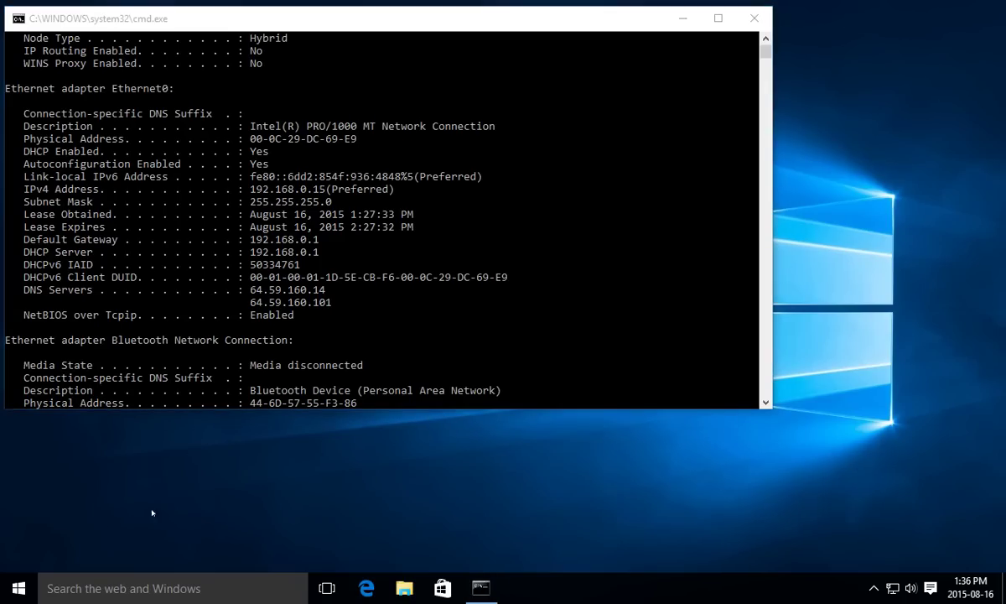
# - Open Network Connections, then move and narrow its window so the Ethernet0 details in the Command Prompt stay readable
pyautogui.rightClick(17, 590)
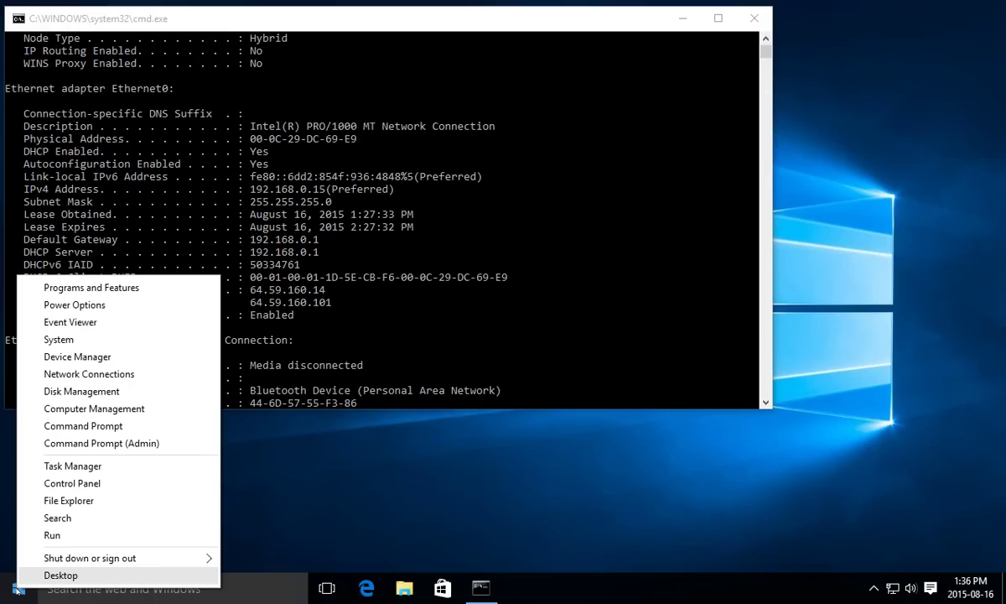
pyautogui.click(105, 373)
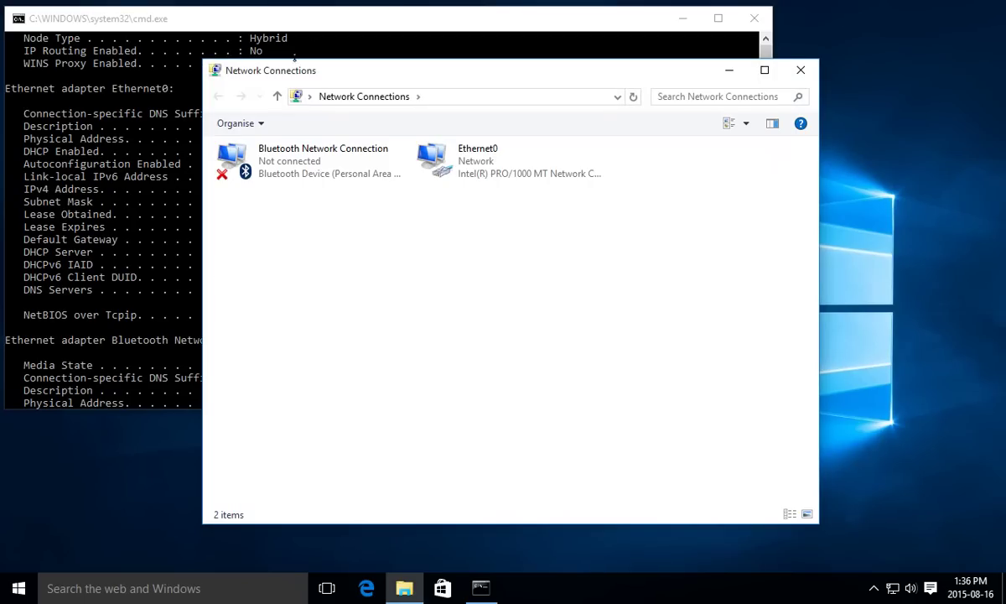
pyautogui.moveTo(297, 70); pyautogui.dragTo(471, 118)
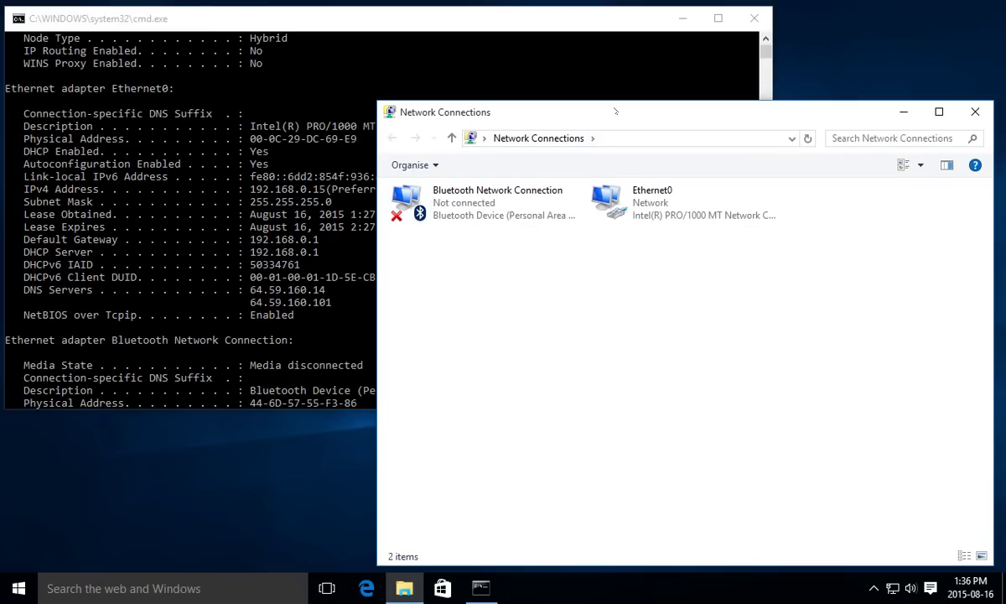
pyautogui.moveTo(614, 111); pyautogui.dragTo(620, 112)
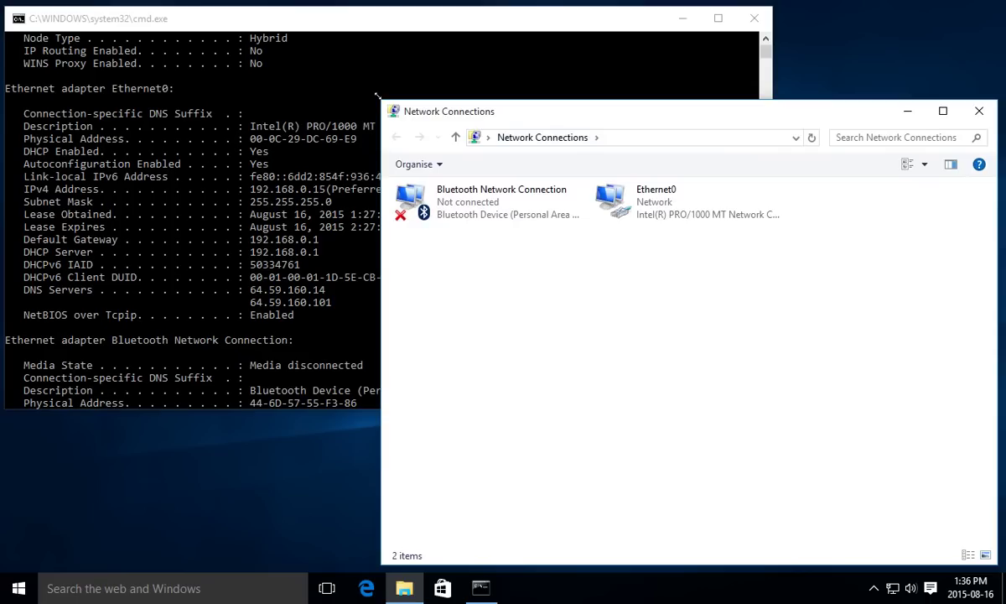
pyautogui.moveTo(377, 95); pyautogui.dragTo(536, 82)
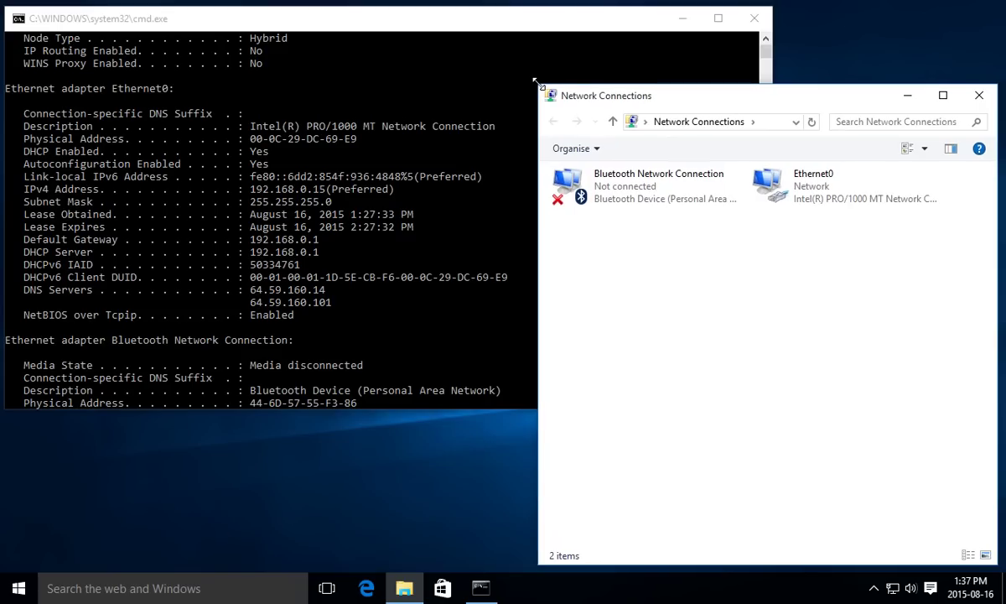
# - Open the Internet Protocol Version 4 (TCP/IPv4) properties of the Ethernet0 connection and move the dialog higher
pyautogui.click(803, 184)
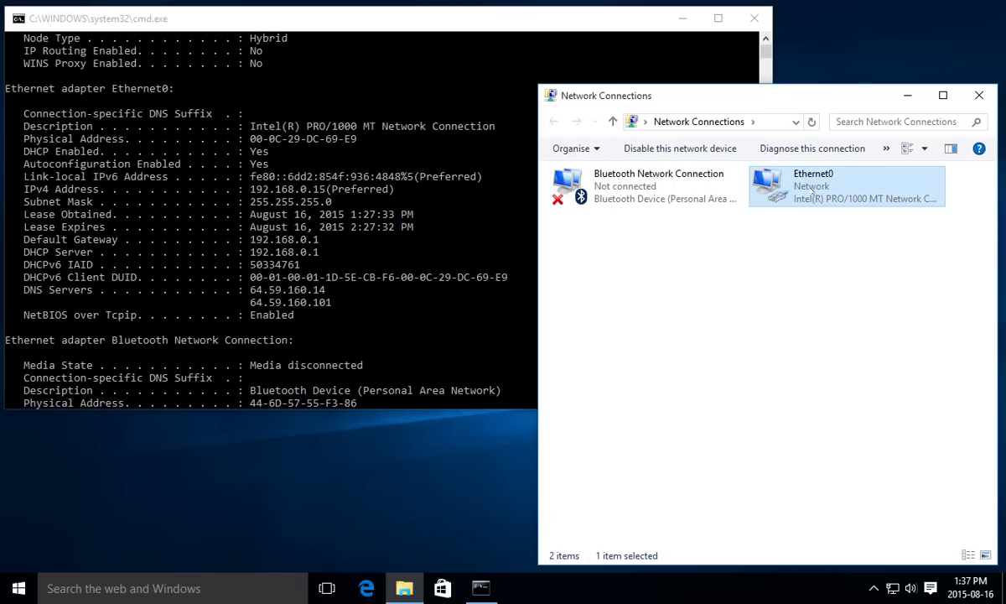
pyautogui.rightClick(811, 192)
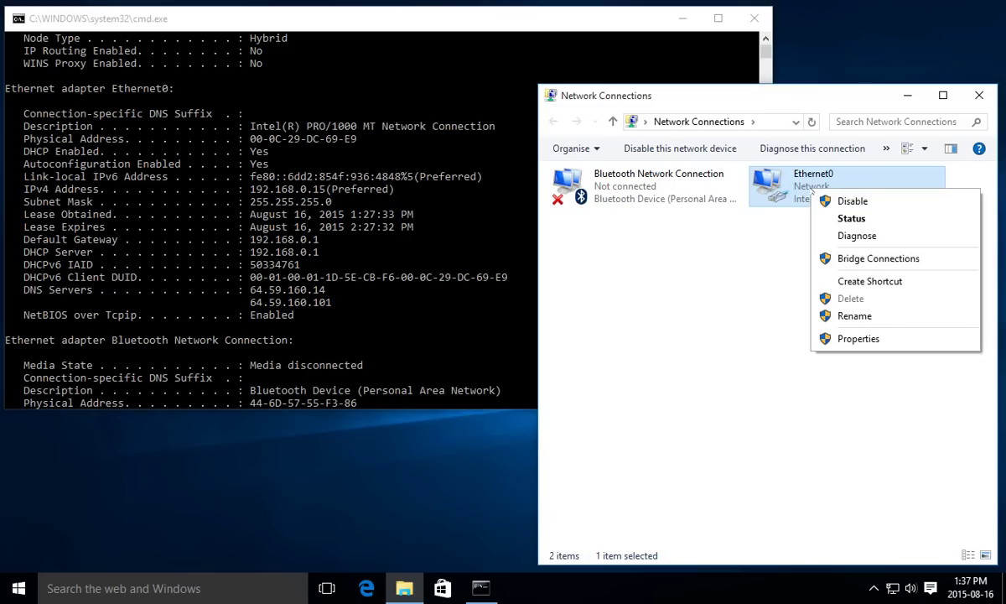
pyautogui.click(859, 339)
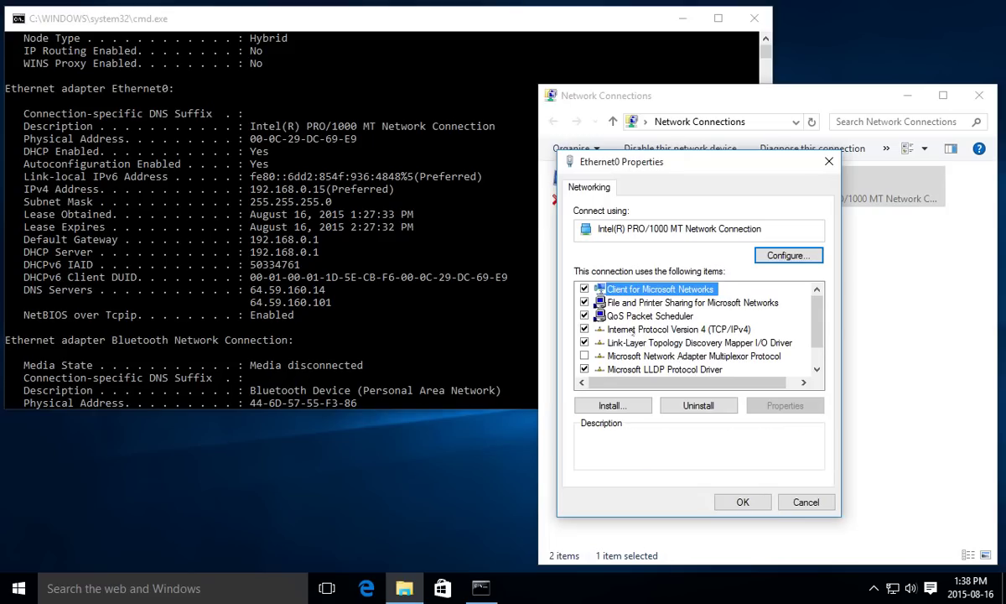
pyautogui.click(680, 331)
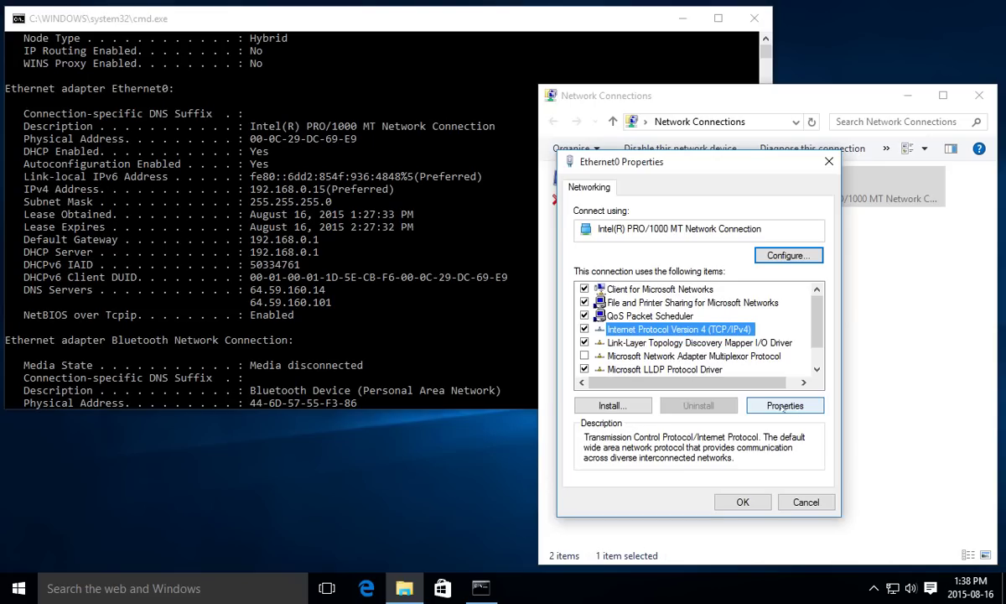
pyautogui.click(786, 405)
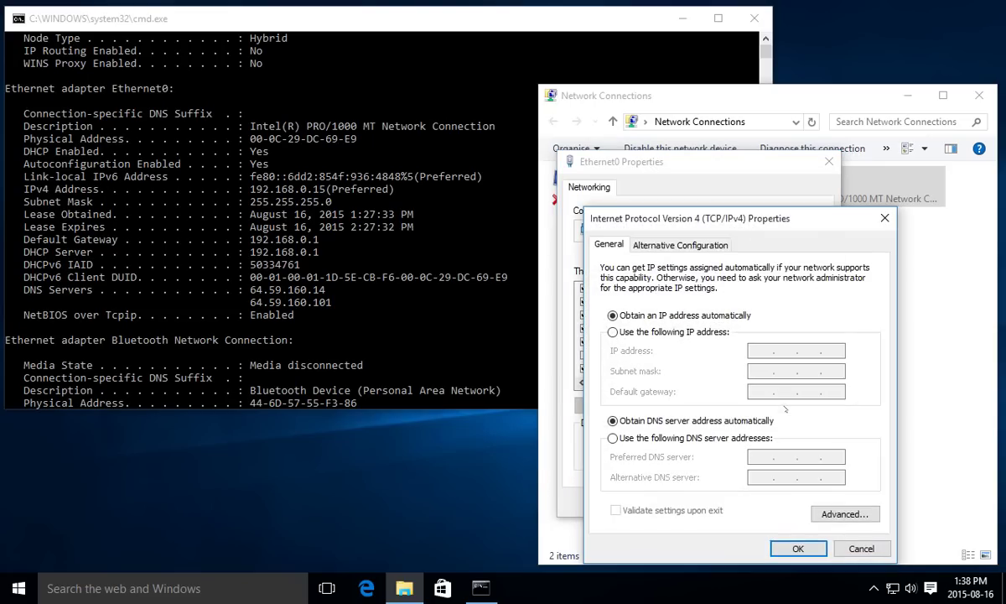
pyautogui.moveTo(749, 218); pyautogui.dragTo(731, 122)
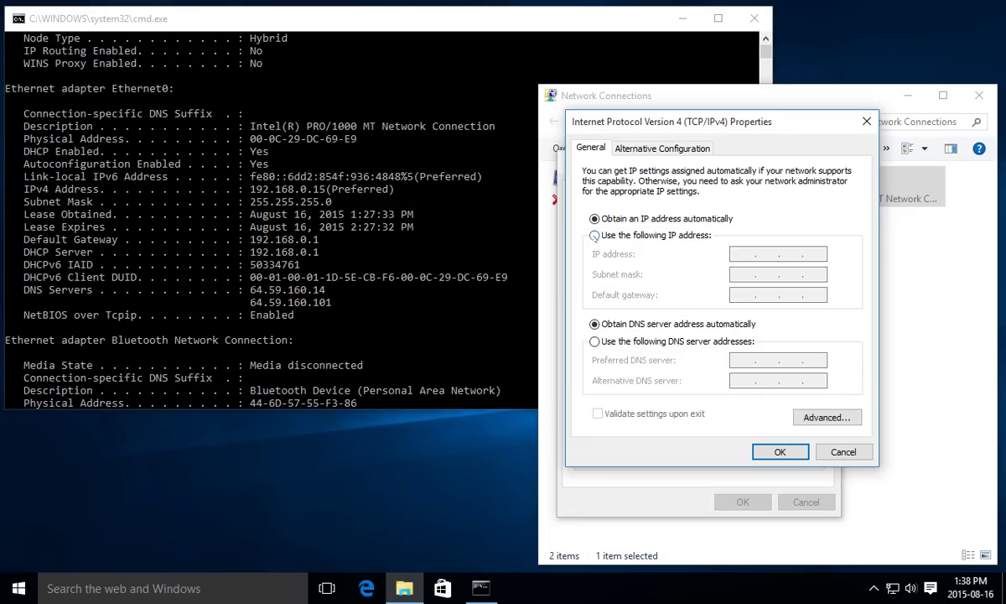
# - Assign static IP address 192.168.0.200, subnet mask 255.255.255.0 and default gateway 192.168.0.1, with settings validated upon exit
pyautogui.click(594, 236)
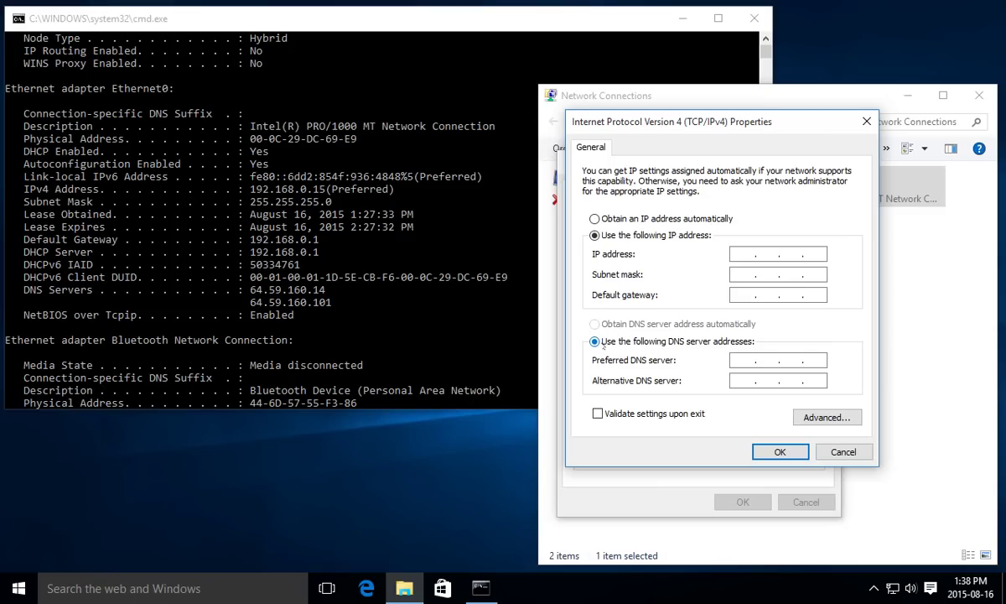
pyautogui.click(597, 413)
pyautogui.write('192 . ')
pyautogui.write('168')
pyautogui.write('1')
pyautogui.write('0')
pyautogui.write('.')
pyautogui.write('200')
pyautogui.click(739, 275)
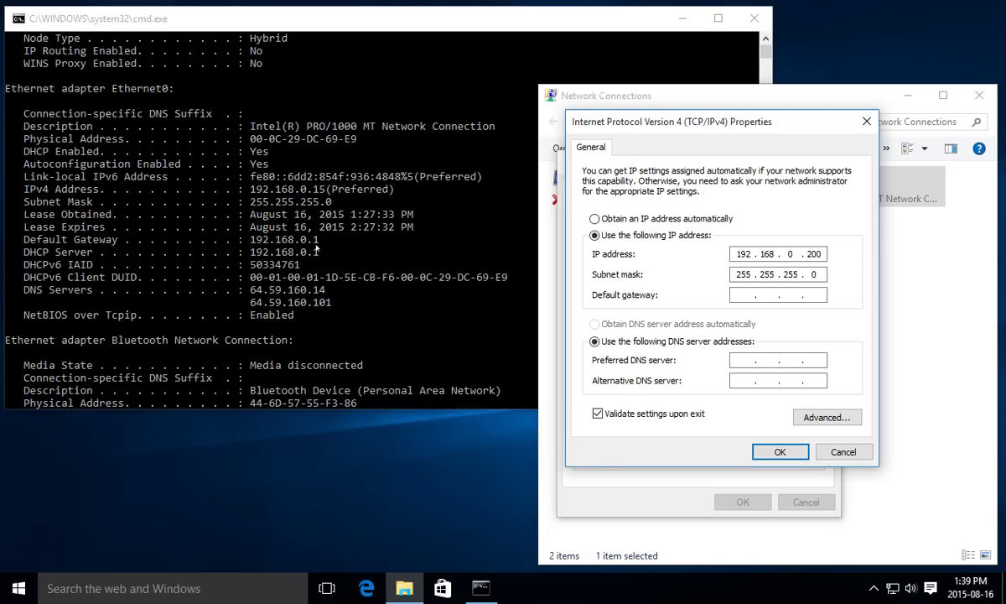
pyautogui.write('192 . 168 . 0 .')
pyautogui.write('1')
# - Set the preferred DNS server to 208.67.222.222 and the alternative DNS server to 208.67.220.220
pyautogui.click(741, 360)
pyautogui.write('208 . 67 . ')
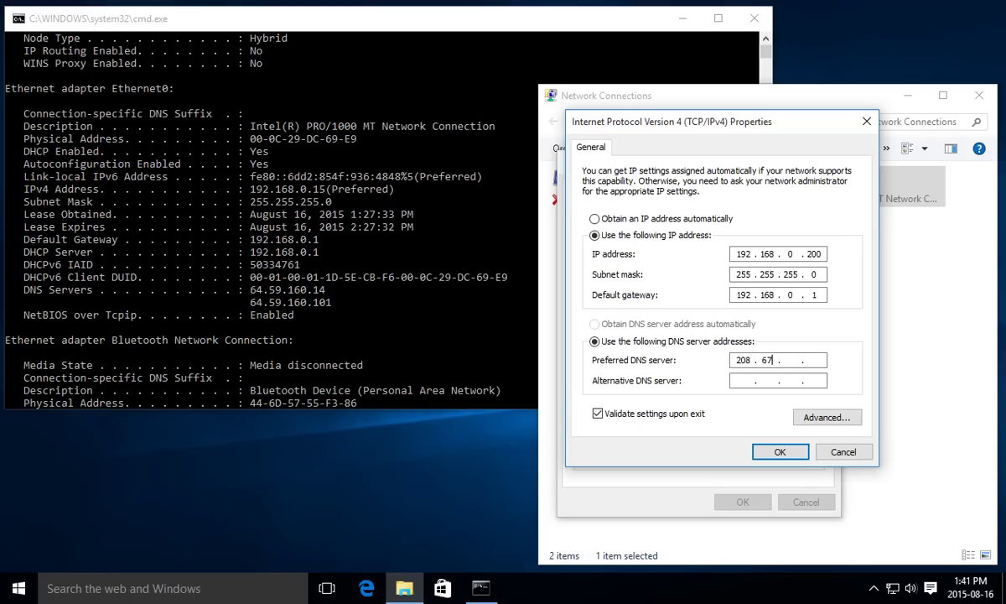
pyautogui.write('222 . 222')
pyautogui.press('Tab')
pyautogui.write('208 . 67 . 220 . 220')
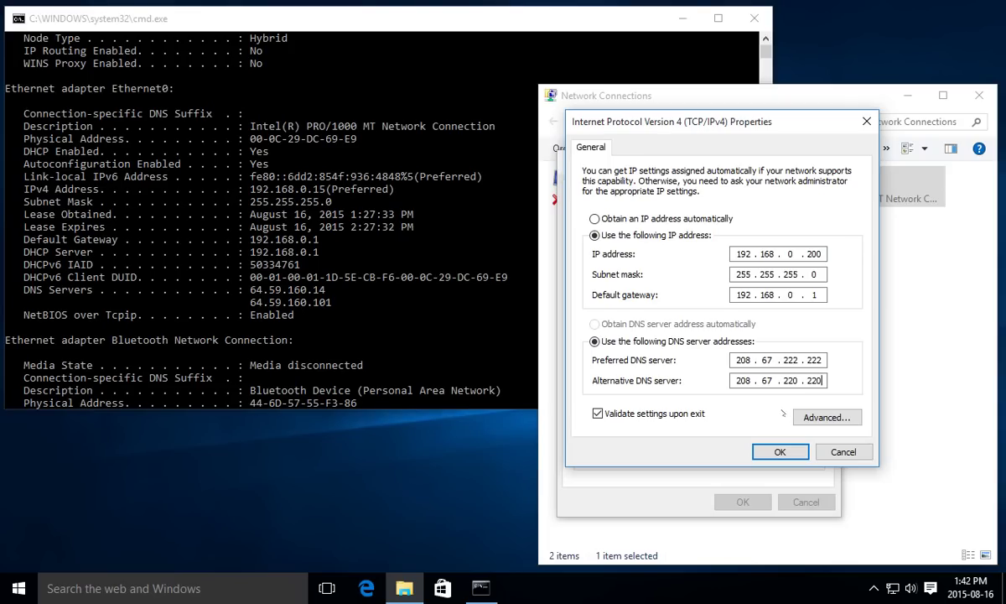
# - Apply the IPv4 settings, close the Ethernet0 properties and dismiss the network diagnostics dialog
pyautogui.click(779, 452)
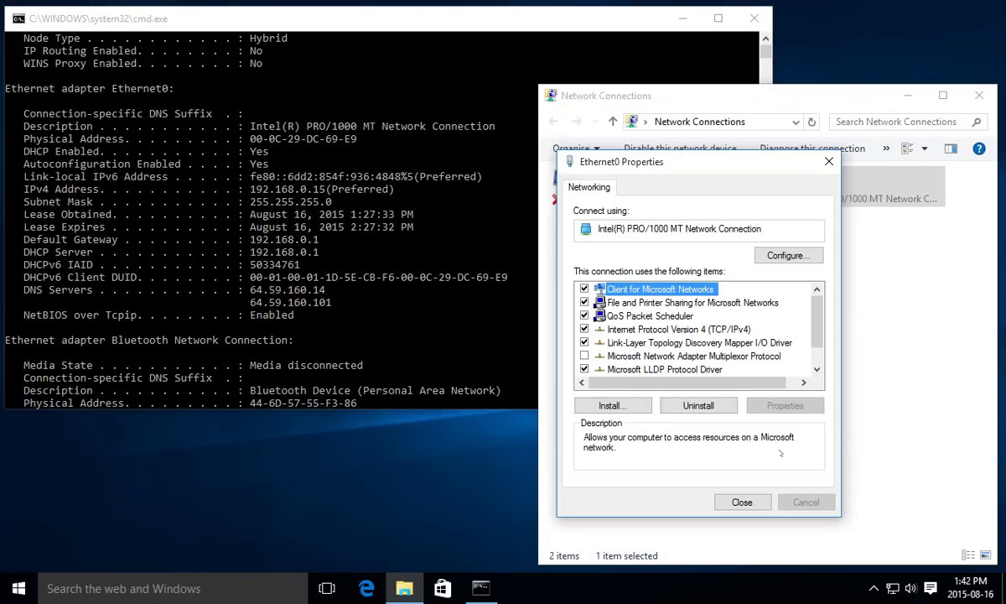
pyautogui.click(741, 502)
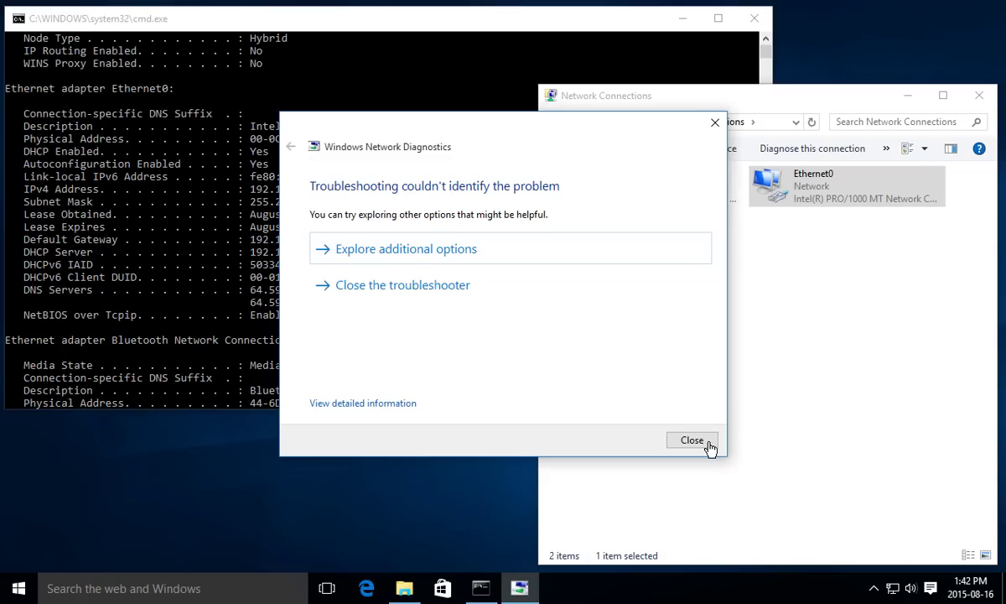
pyautogui.click(692, 440)
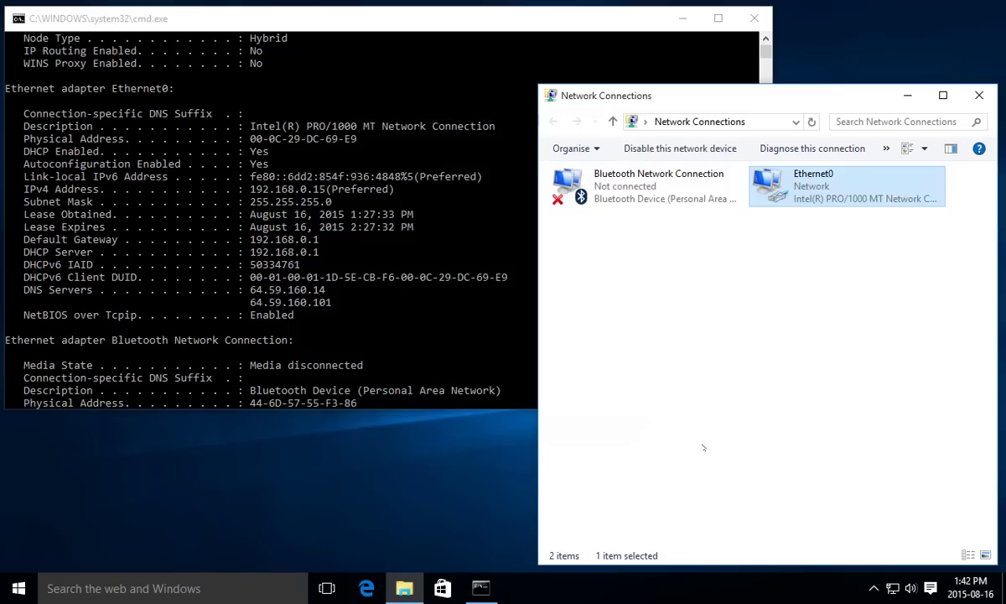
pyautogui.click(300, 463)
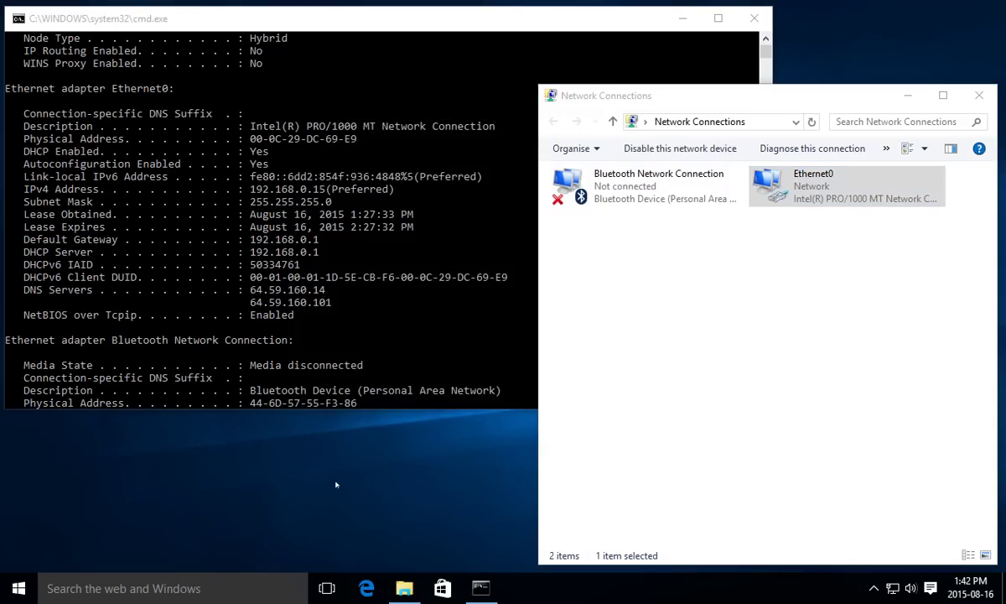
# - Switch to Microsoft Edge and search the web for "horses" from the Start tab to test the internet connection
pyautogui.click(366, 588)
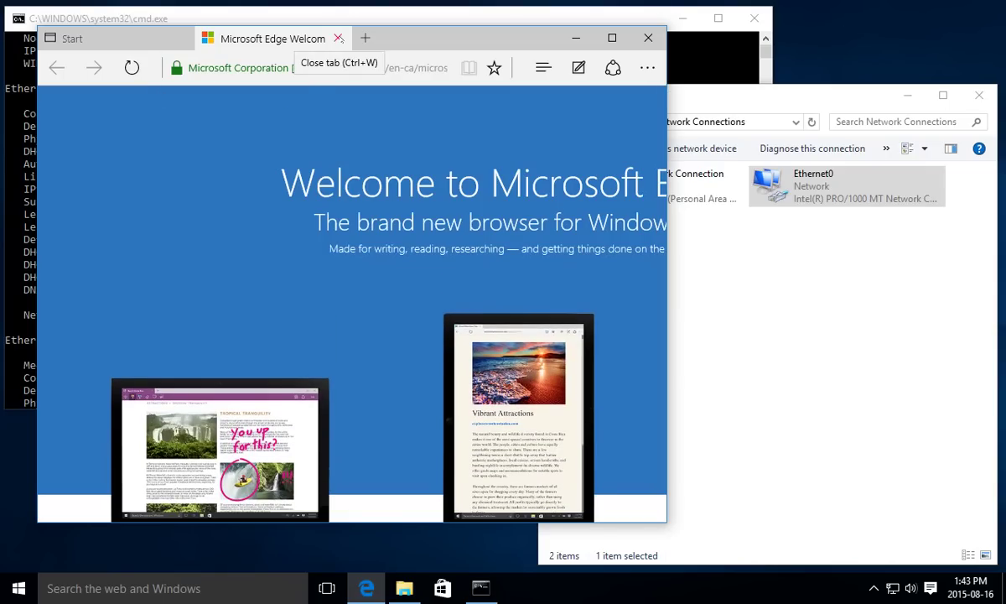
pyautogui.click(126, 39)
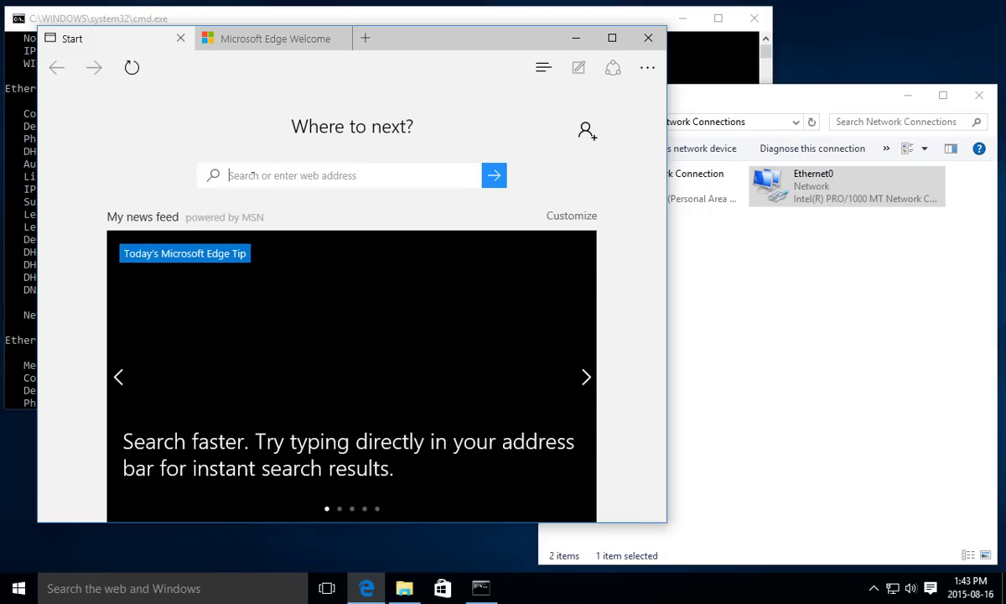
pyautogui.write('horses')
pyautogui.press('Return')
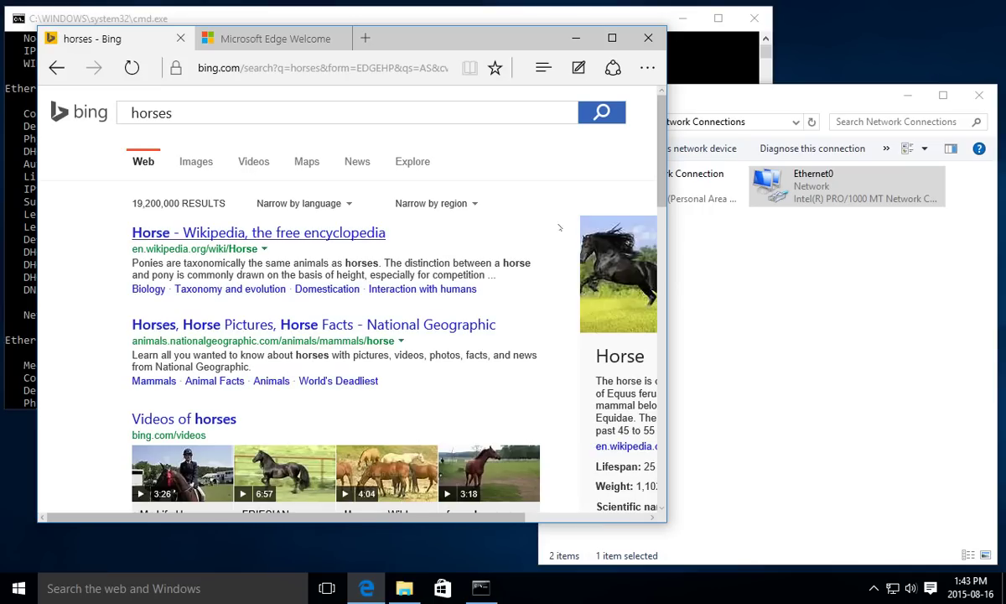
pyautogui.scroll(-6, 658, 285)
pyautogui.scroll(6, 658, 285)
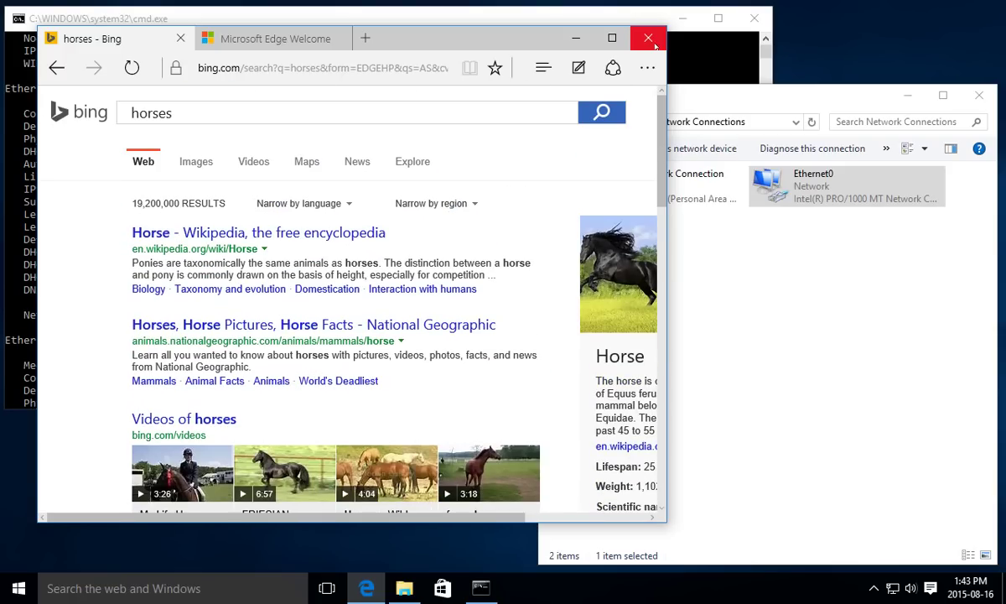
# - Close the browser with all its tabs, enabling the option to always close all tabs
pyautogui.click(653, 42)
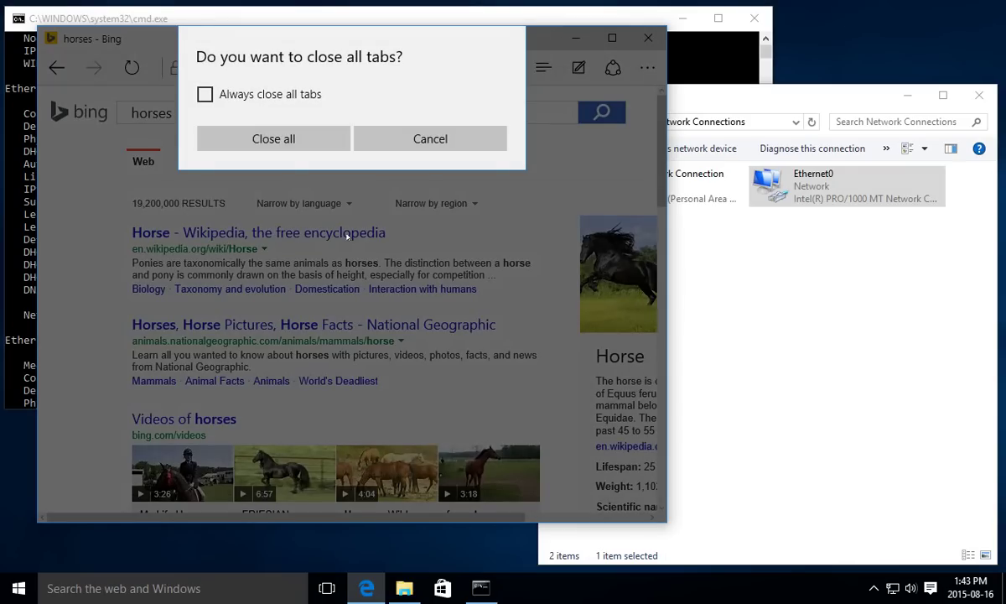
pyautogui.click(204, 94)
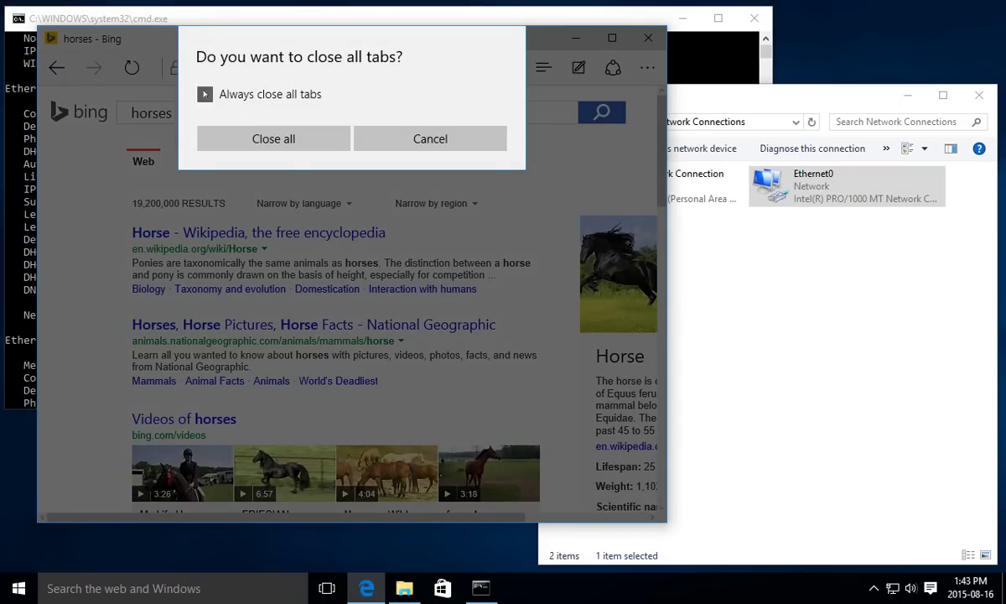
pyautogui.click(275, 139)
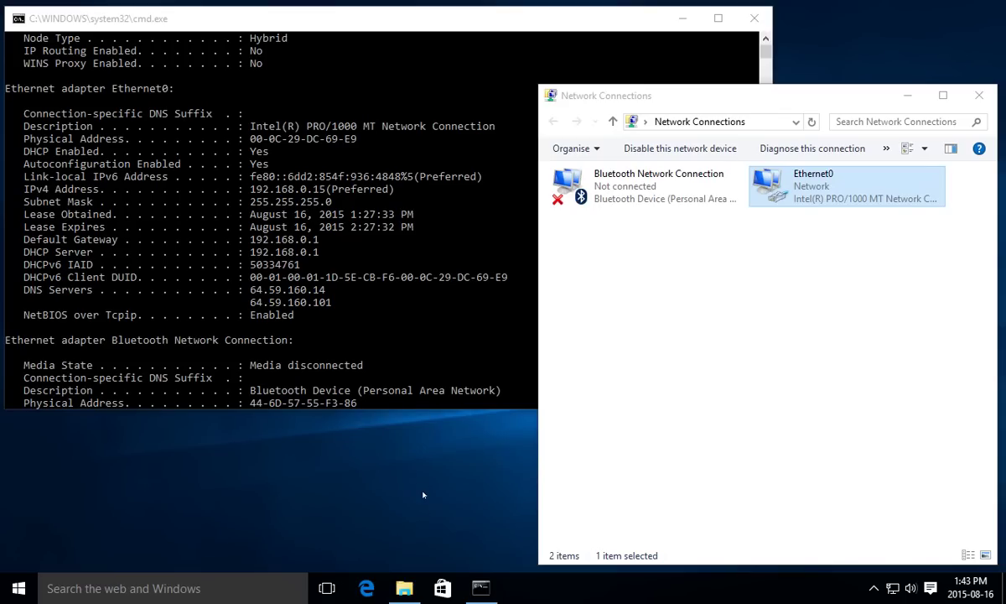